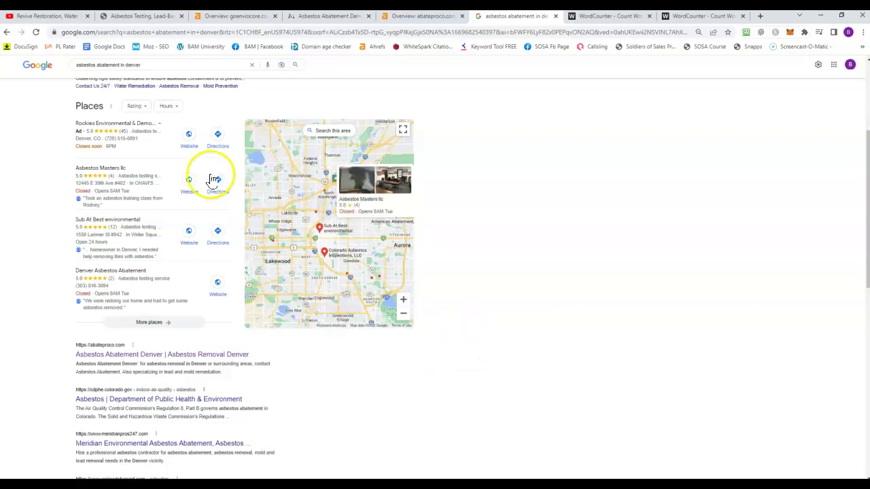
Step: Compare the homepage content of goenviocore.com and abateproco.com with each site's word count in WordCounter
{"action": "left_click", "coordinate": [149, 17]}
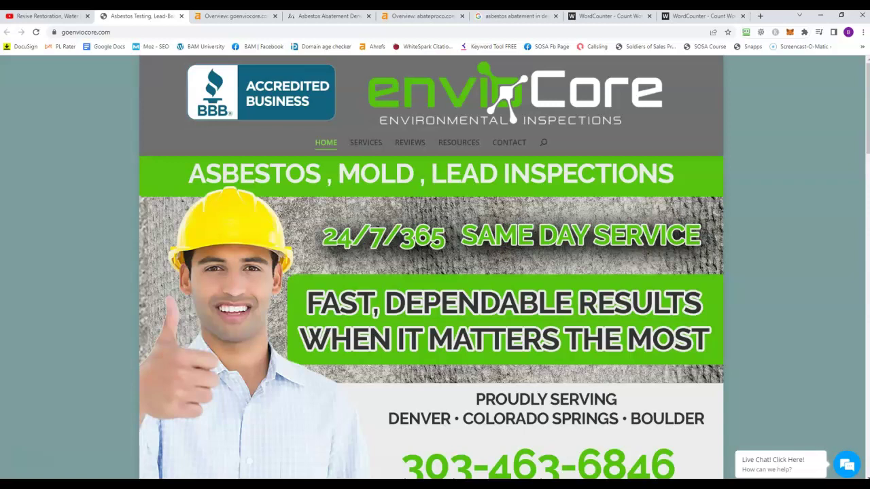
{"action": "left_click", "coordinate": [607, 19]}
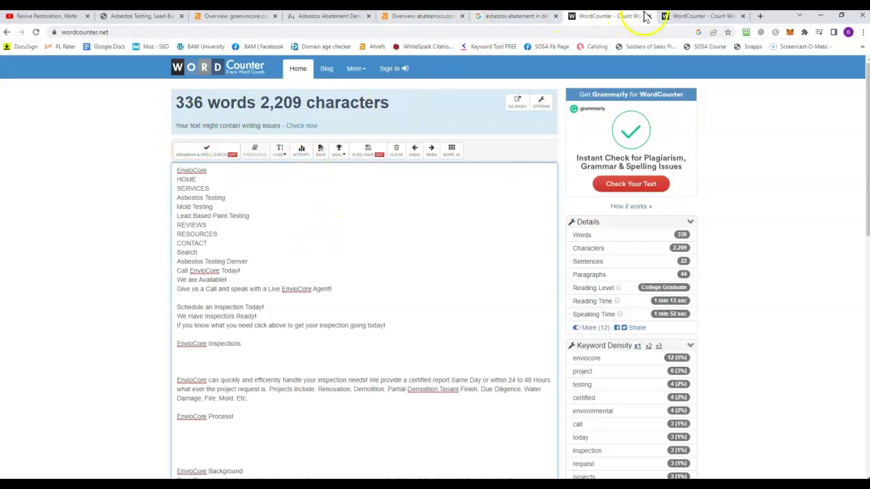
{"action": "left_click", "coordinate": [316, 20]}
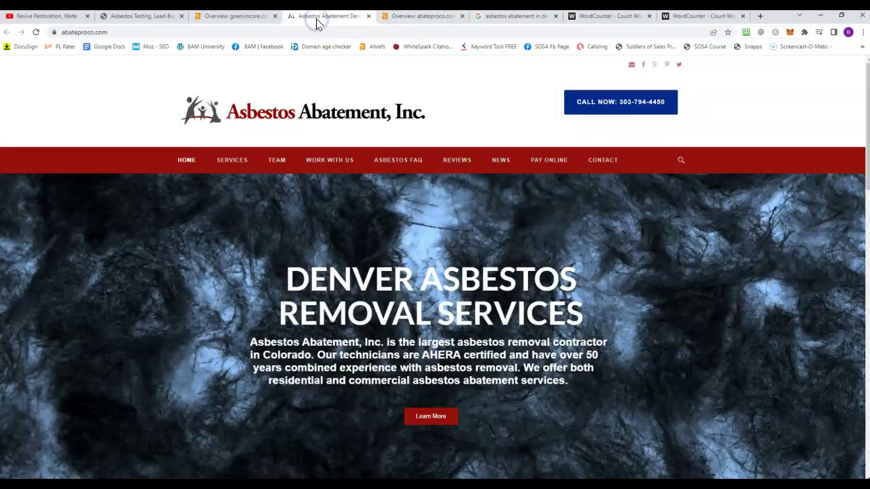
{"action": "scroll", "coordinate": [375, 198], "scroll_direction": "down", "scroll_amount": 15}
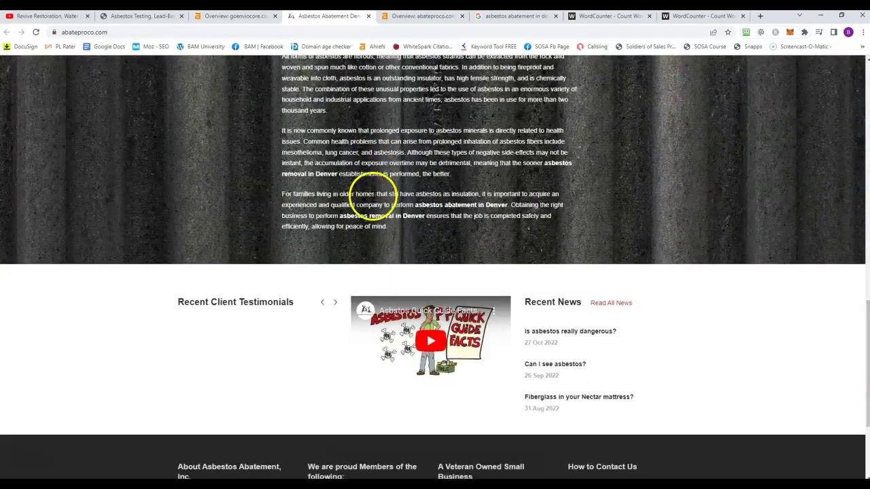
{"action": "scroll", "coordinate": [373, 197], "scroll_direction": "down", "scroll_amount": 3}
{"action": "left_click", "coordinate": [695, 15]}
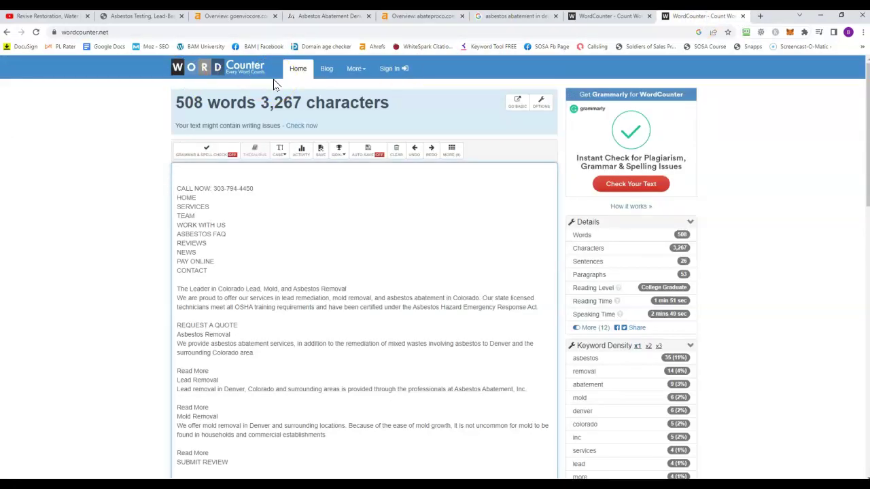
{"action": "left_click", "coordinate": [173, 150]}
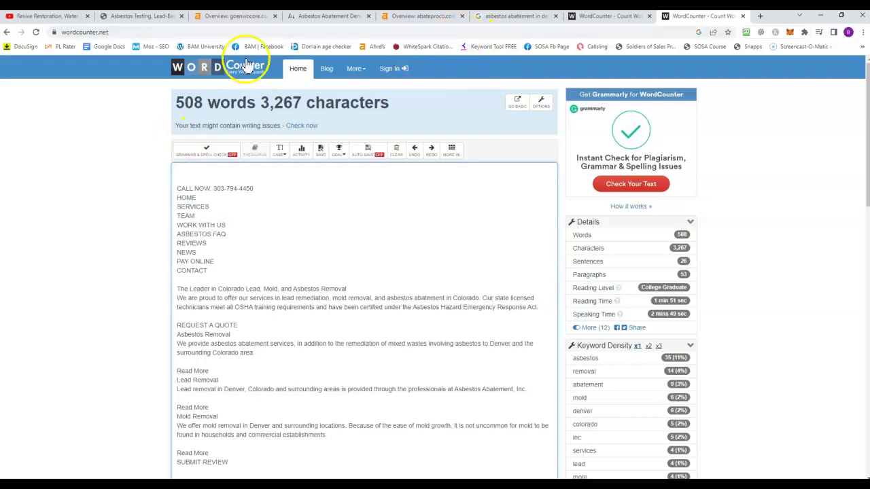
Step: Revisit the EnvioCore homepage and examine the organic keywords and traffic in the Ahrefs overview of goenviocore.com
{"action": "mouse_move", "coordinate": [139, 19]}
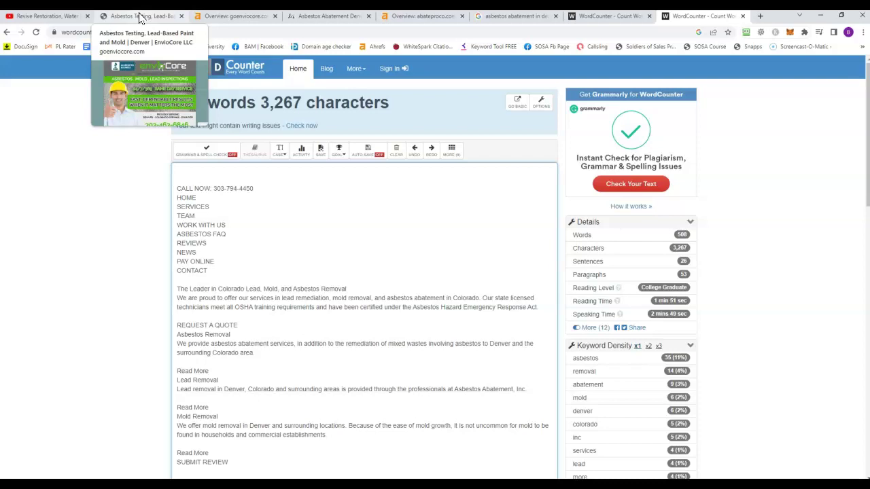
{"action": "left_click", "coordinate": [128, 16]}
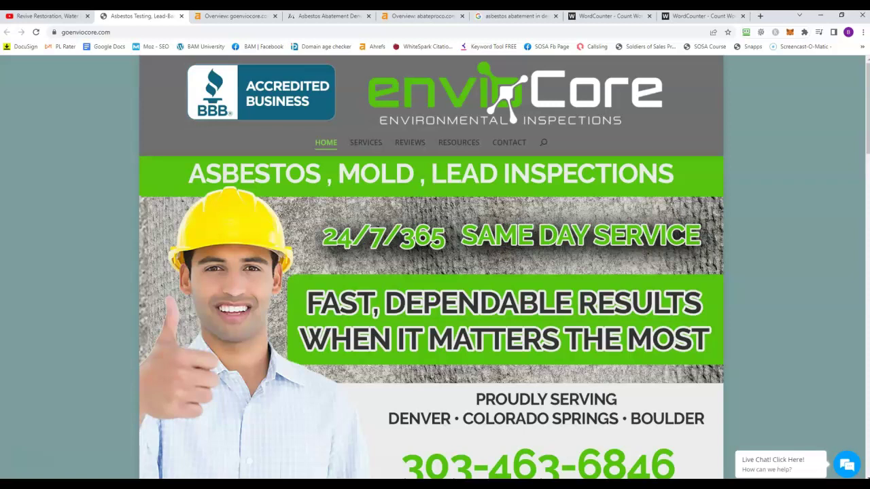
{"action": "left_click", "coordinate": [252, 16]}
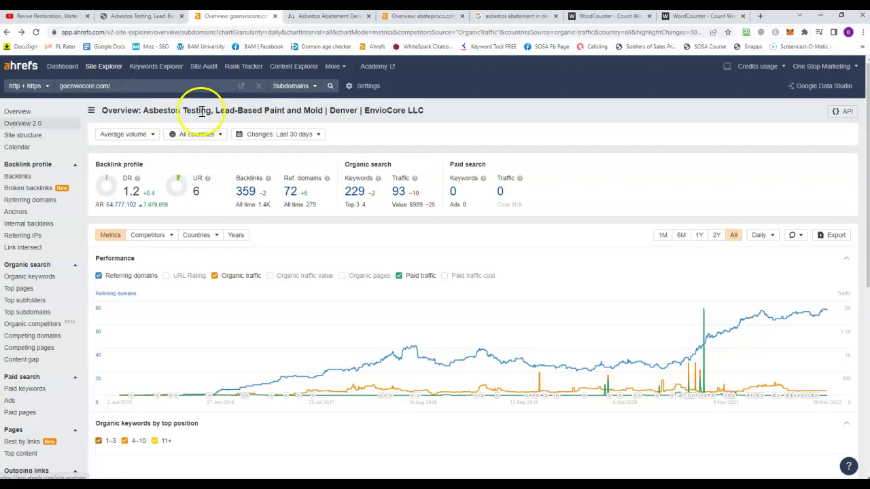
{"action": "left_click", "coordinate": [373, 193]}
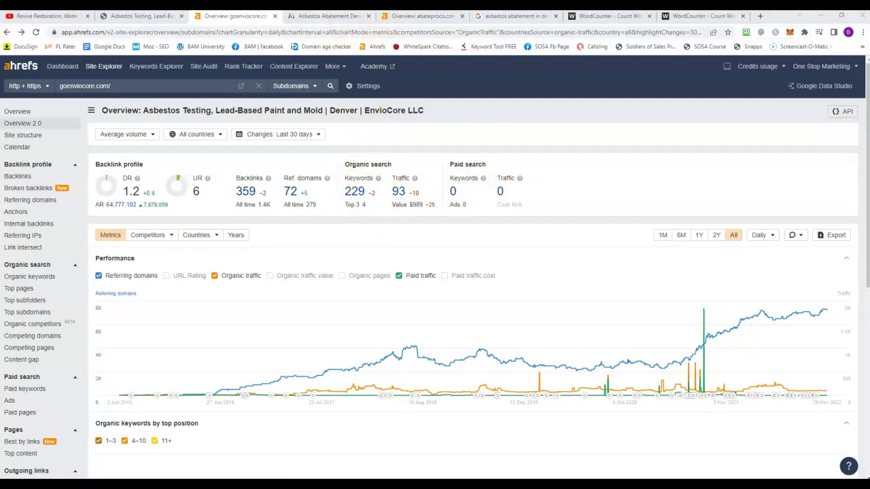
Step: Open the organic keywords report for abateproco.com from its Ahrefs overview and examine the ranking keywords
{"action": "left_click", "coordinate": [417, 16]}
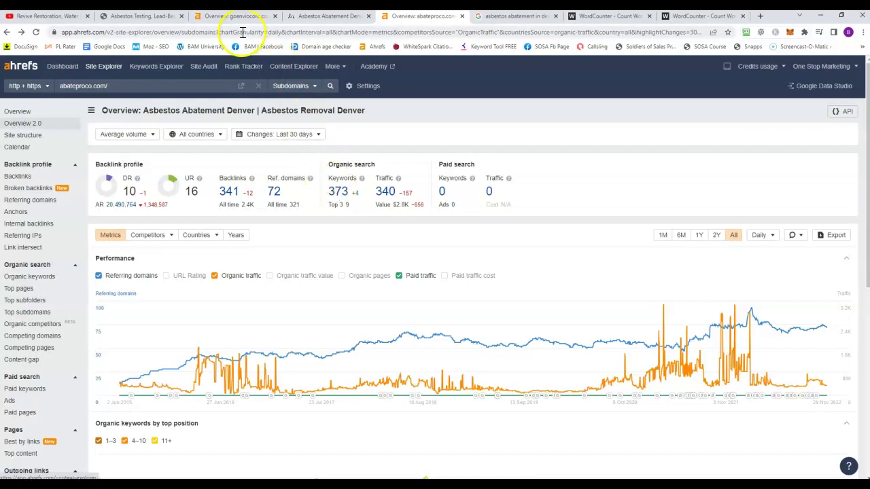
{"action": "left_click", "coordinate": [340, 192]}
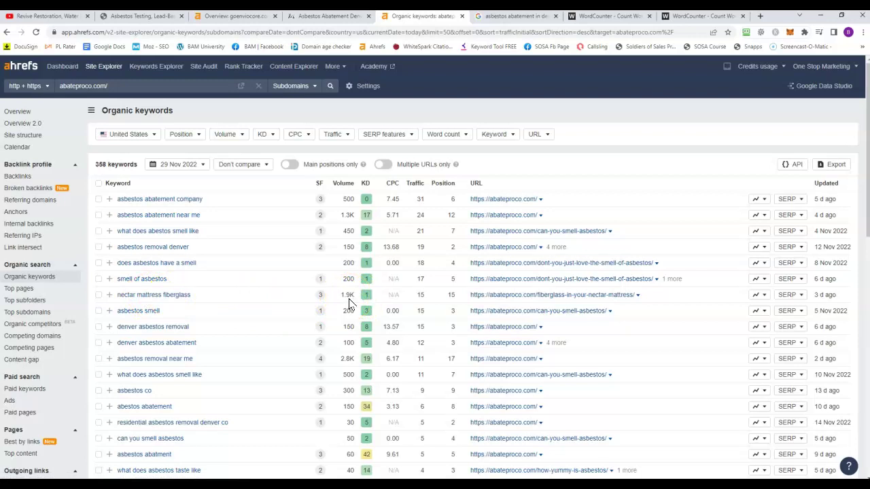
{"action": "left_click", "coordinate": [199, 300]}
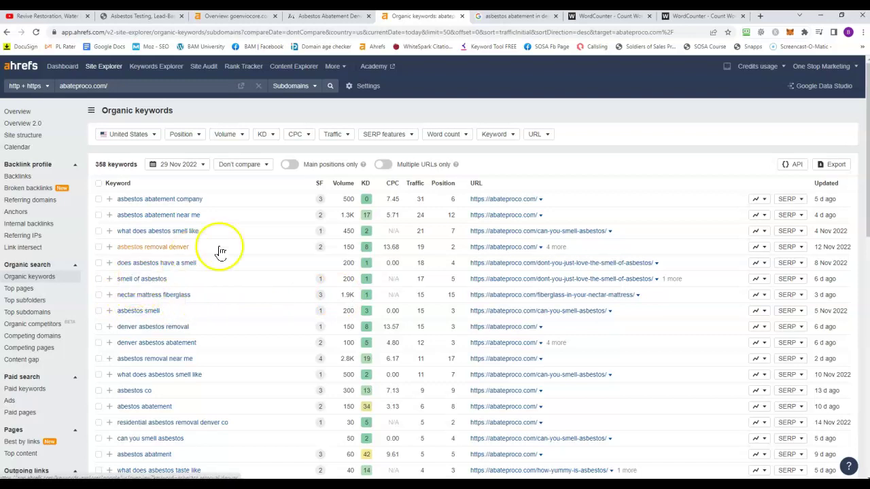
{"action": "scroll", "coordinate": [245, 247], "scroll_direction": "down", "scroll_amount": 1}
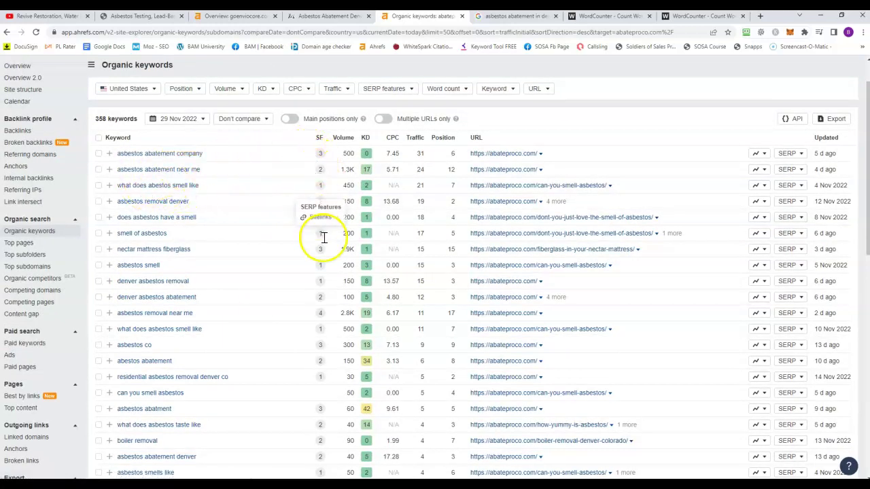
Step: Check the file name of the owner's portrait on the EnvioCore homepage without saving the file
{"action": "left_click", "coordinate": [249, 15]}
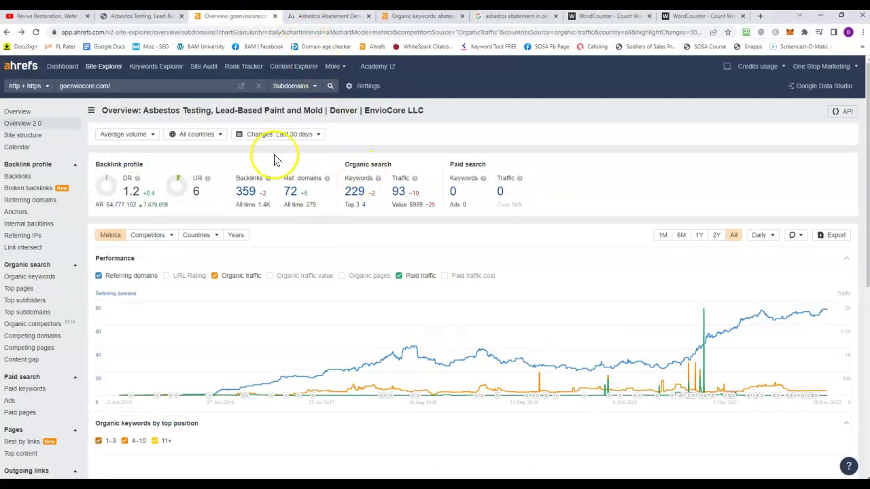
{"action": "left_click", "coordinate": [133, 15]}
{"action": "scroll", "coordinate": [386, 284], "scroll_direction": "down", "scroll_amount": 1}
{"action": "scroll", "coordinate": [386, 284], "scroll_direction": "down", "scroll_amount": 10}
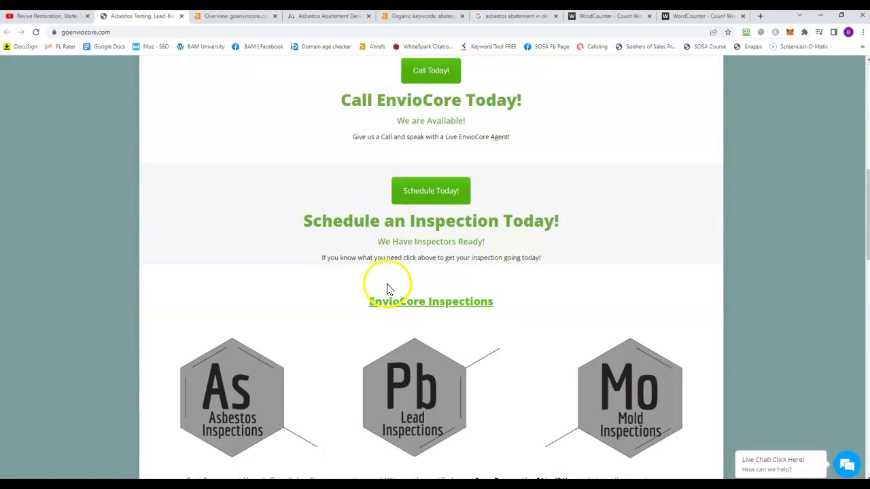
{"action": "scroll", "coordinate": [311, 340], "scroll_direction": "down", "scroll_amount": 5}
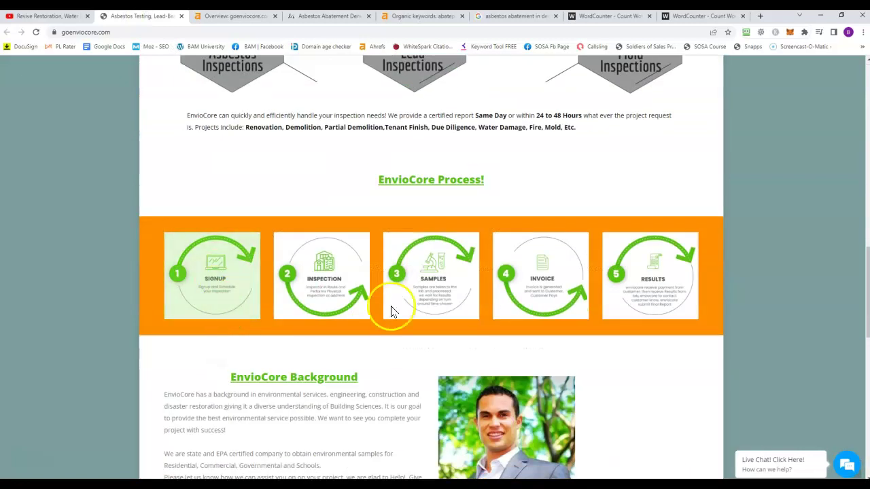
{"action": "scroll", "coordinate": [388, 311], "scroll_direction": "down", "scroll_amount": 2}
{"action": "right_click", "coordinate": [510, 282]}
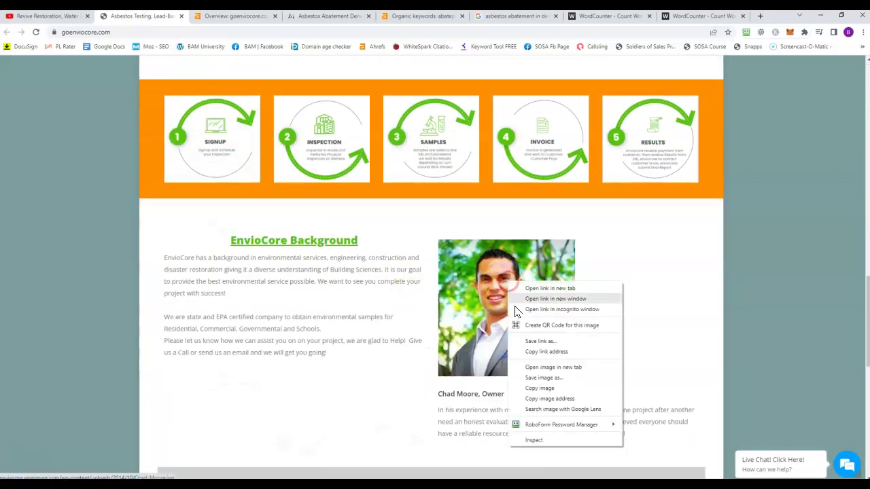
{"action": "left_click", "coordinate": [538, 342]}
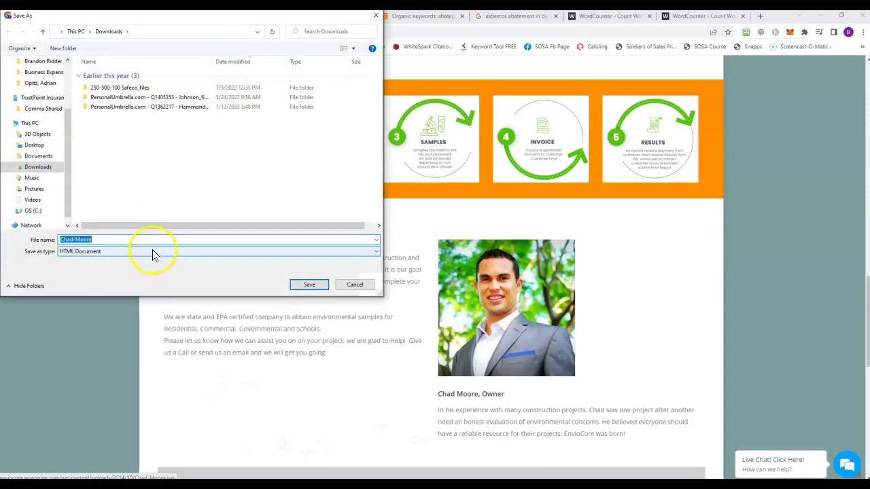
{"action": "left_click", "coordinate": [354, 285]}
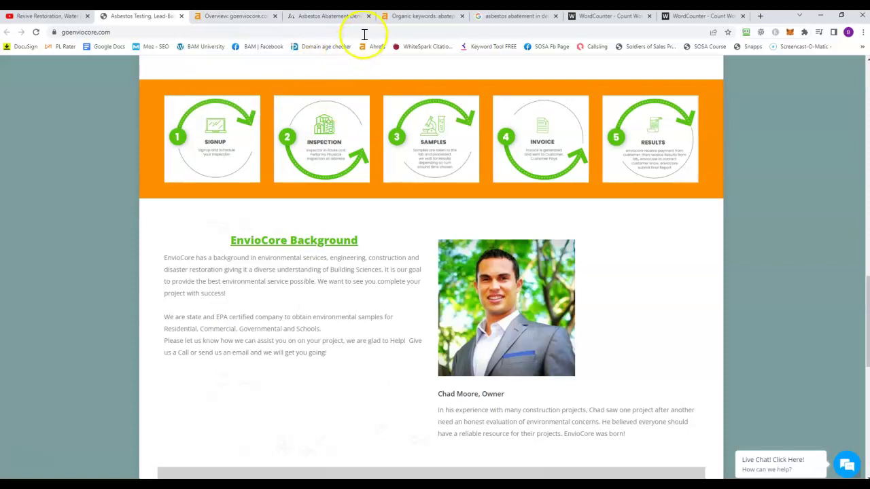
Step: Compare the backlink and referring domain figures of goenviocore.com and abateproco.com in their Ahrefs overviews
{"action": "left_click", "coordinate": [233, 20]}
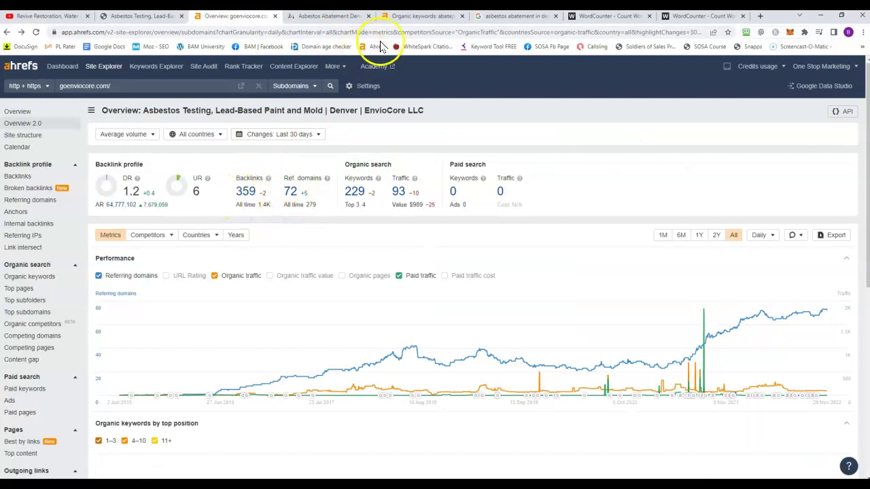
{"action": "left_click", "coordinate": [407, 16]}
{"action": "left_click", "coordinate": [6, 32]}
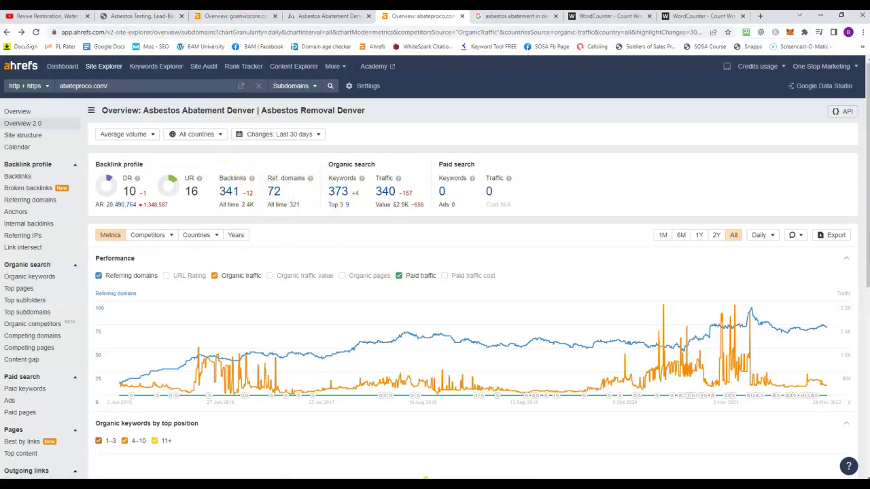
{"action": "left_click", "coordinate": [224, 16]}
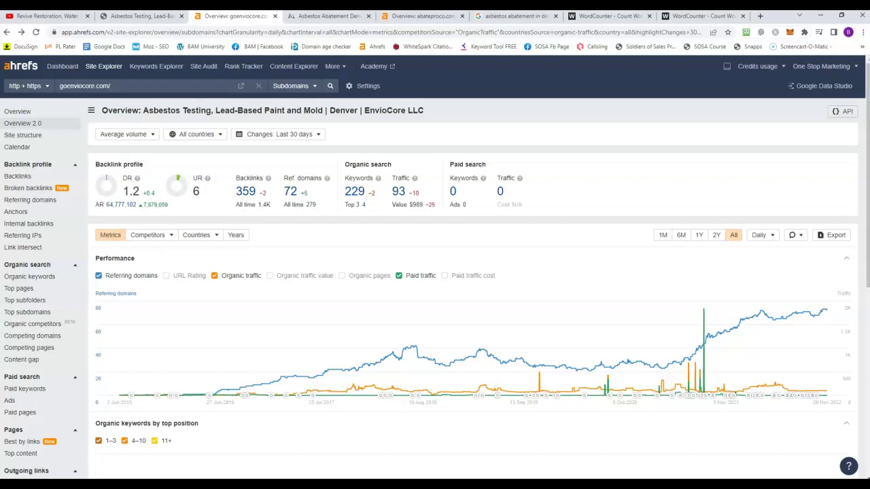
Step: From abateproco.com's backlinks report, inspect the linking asbestosclaims.law article "Can You Smell Asbestos And Detect It?" and close it
{"action": "left_click", "coordinate": [414, 17]}
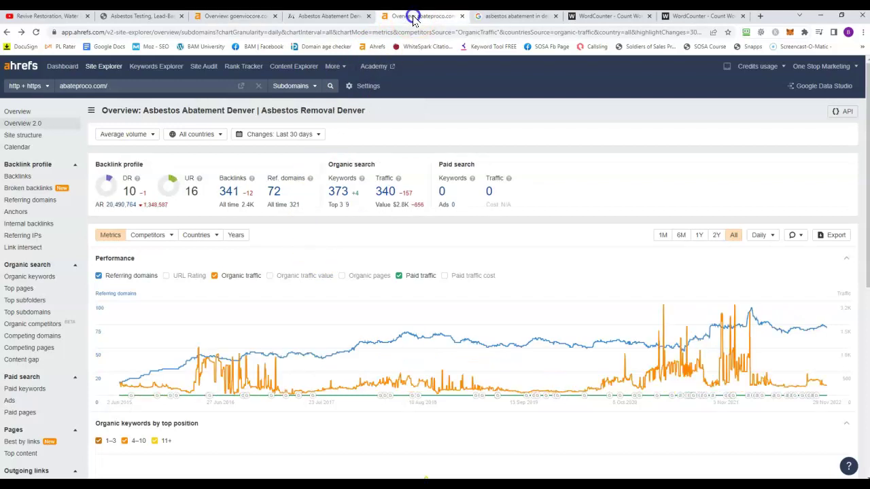
{"action": "left_click", "coordinate": [229, 191]}
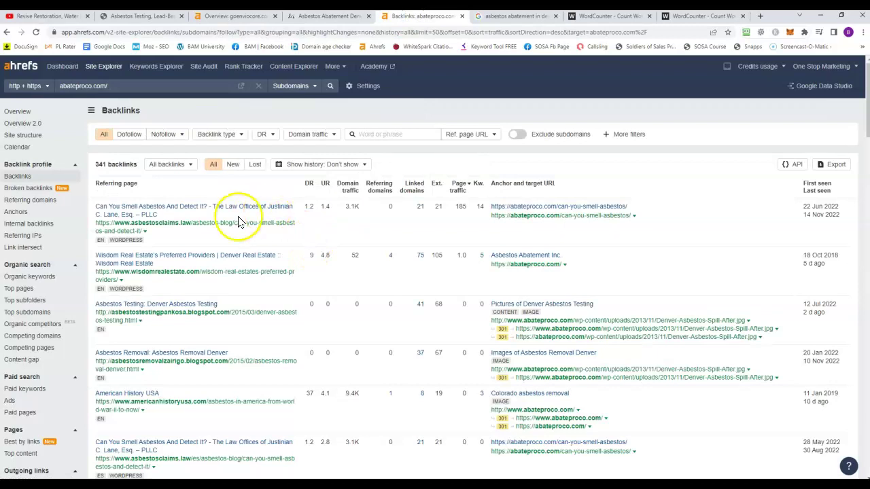
{"action": "left_click", "coordinate": [222, 207]}
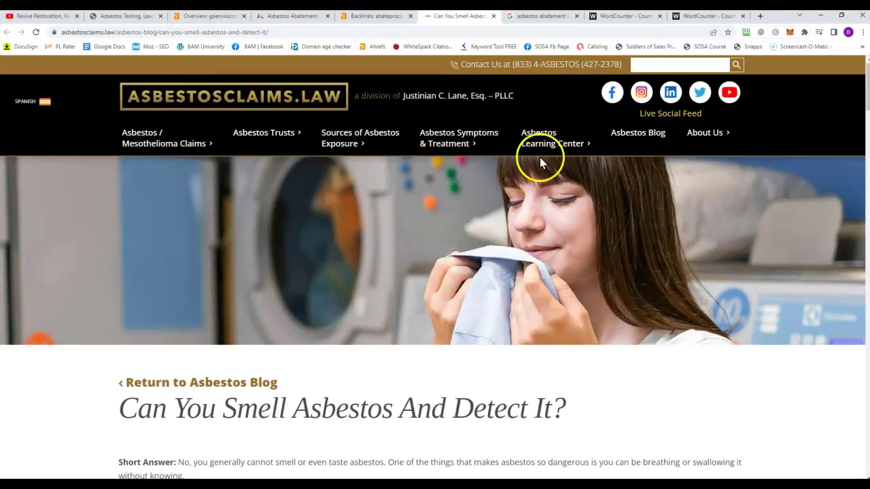
{"action": "mouse_move", "coordinate": [390, 155]}
{"action": "scroll", "coordinate": [424, 246], "scroll_direction": "down", "scroll_amount": 2}
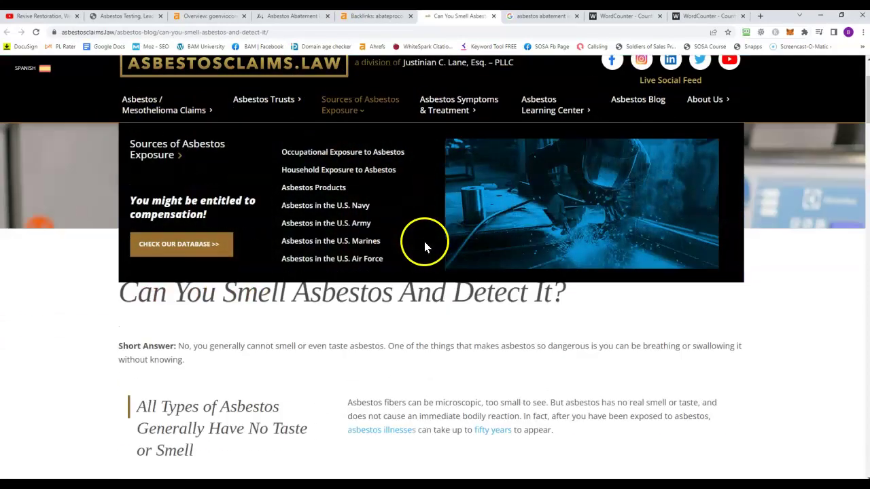
{"action": "scroll", "coordinate": [425, 259], "scroll_direction": "down", "scroll_amount": 3}
{"action": "scroll", "coordinate": [424, 281], "scroll_direction": "up", "scroll_amount": 5}
{"action": "mouse_move", "coordinate": [429, 147]}
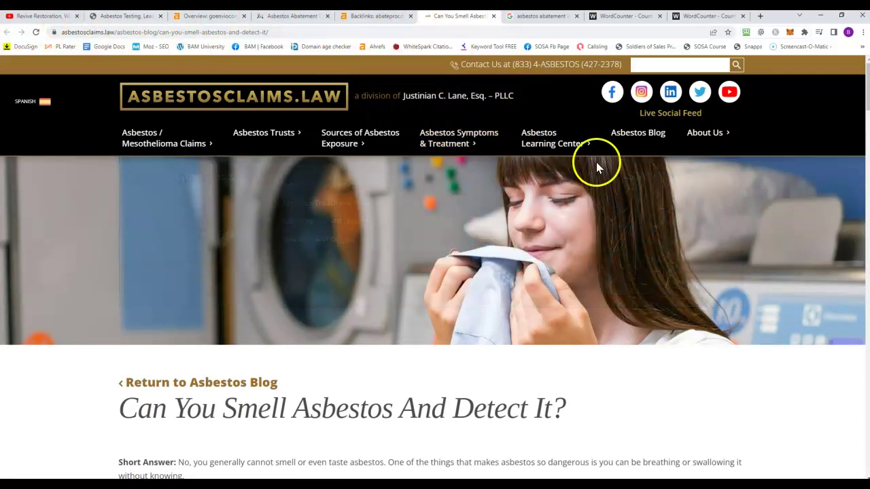
{"action": "left_click", "coordinate": [494, 16]}
Step: Open the Wisdom Real Estate's Preferred Providers page linking to abateproco.com, inspect its listing, and return to the backlinks report
{"action": "scroll", "coordinate": [244, 233], "scroll_direction": "down", "scroll_amount": 1}
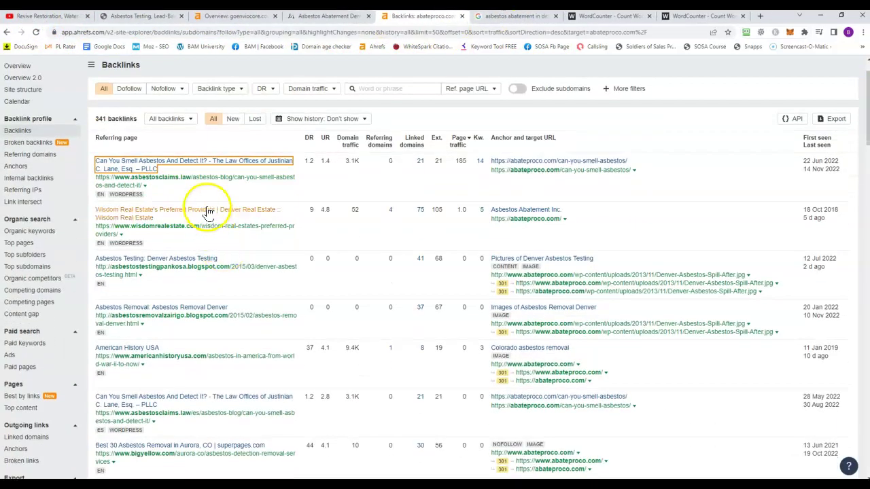
{"action": "left_click", "coordinate": [182, 211]}
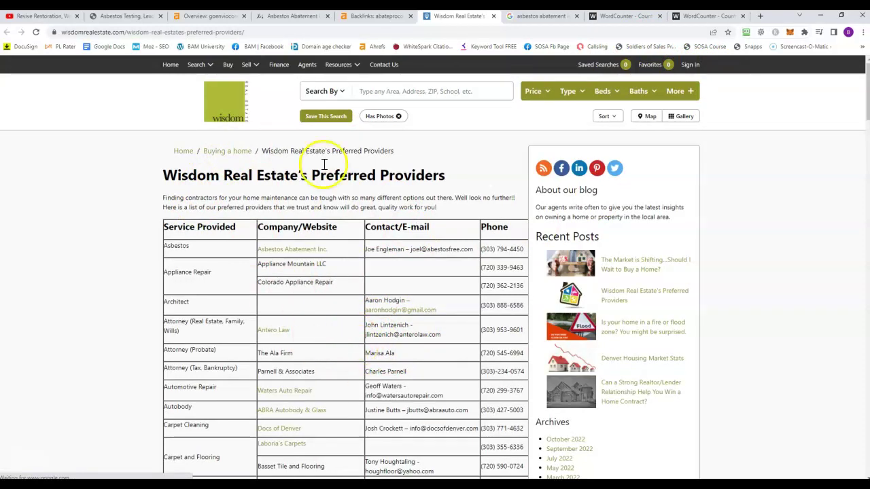
{"action": "left_click", "coordinate": [378, 15]}
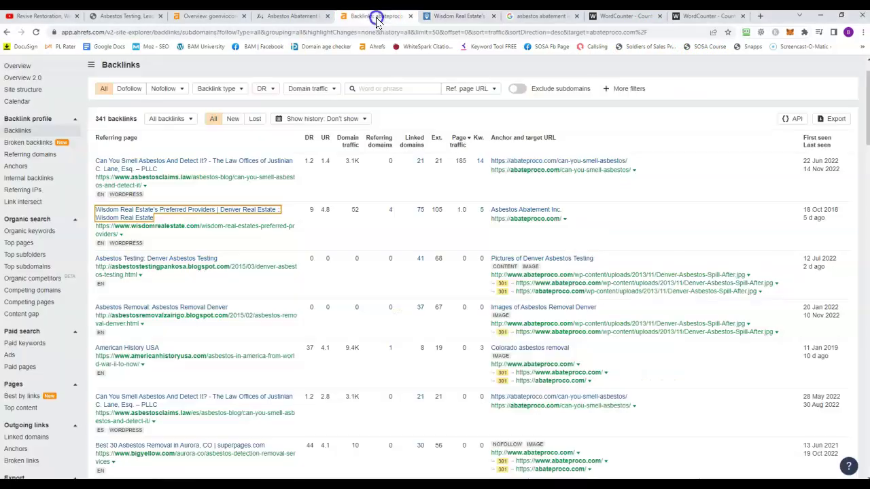
Step: Return to the Ahrefs overview of abateproco.com and examine its backlink profile and organic search figures
{"action": "left_click", "coordinate": [7, 32]}
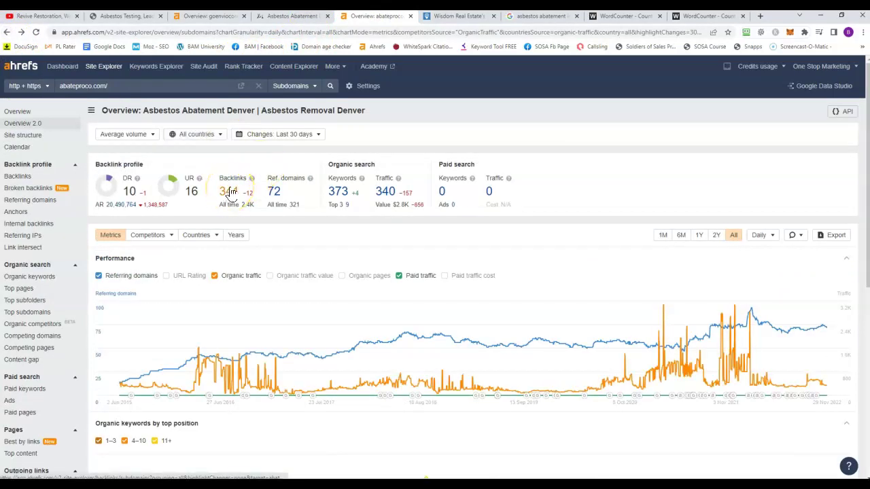
{"action": "left_click", "coordinate": [231, 195]}
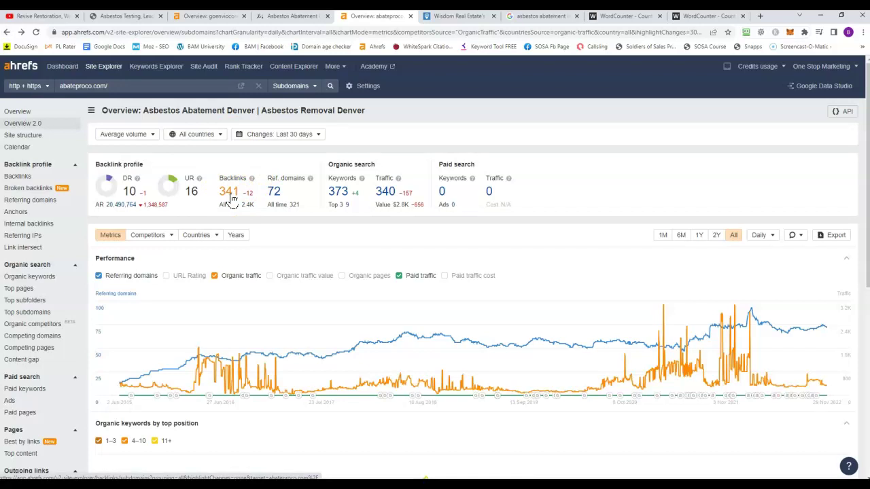
{"action": "left_click", "coordinate": [325, 202]}
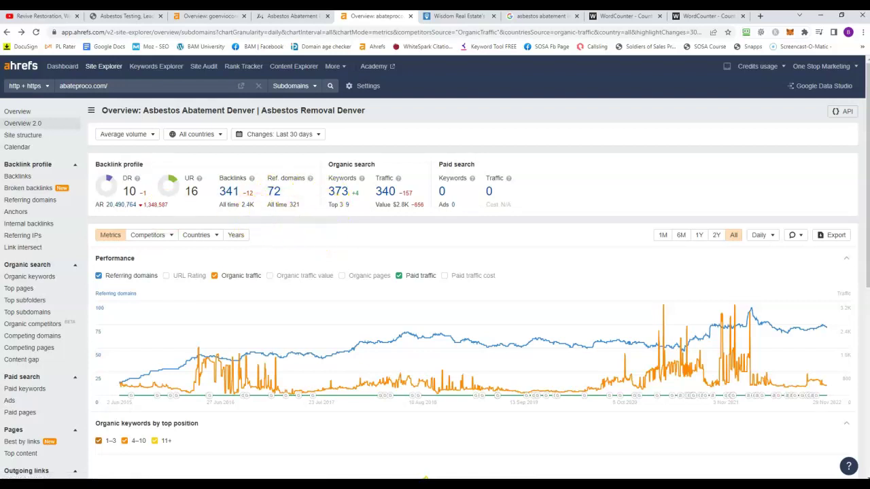
Step: Return to the Google results for "asbestos abatement in denver" and view the local business listings
{"action": "left_click", "coordinate": [467, 15]}
{"action": "left_click", "coordinate": [557, 16]}
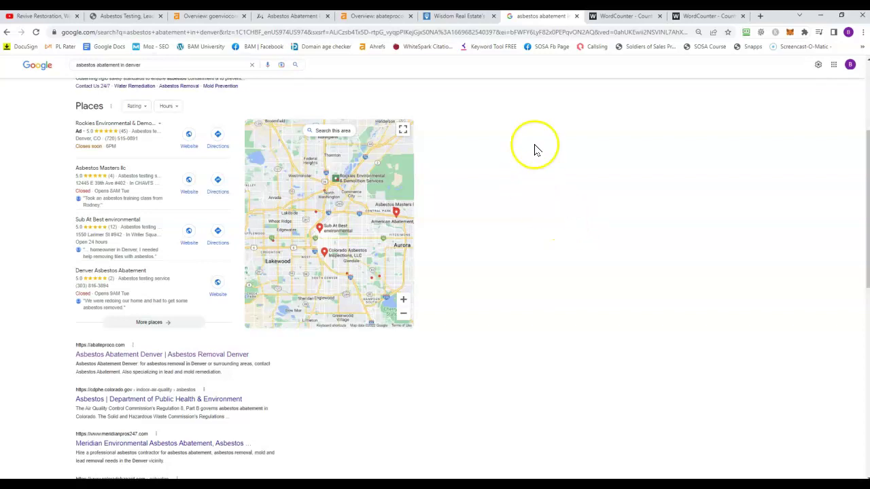
{"action": "left_click", "coordinate": [607, 127]}
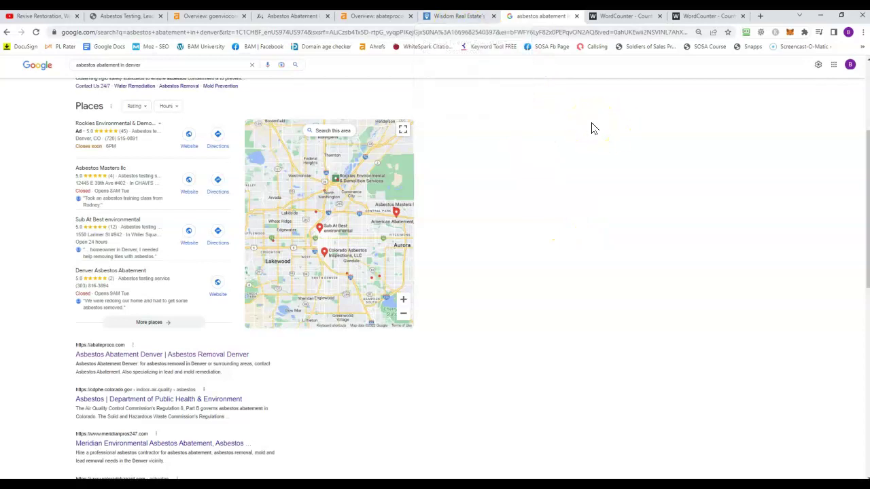